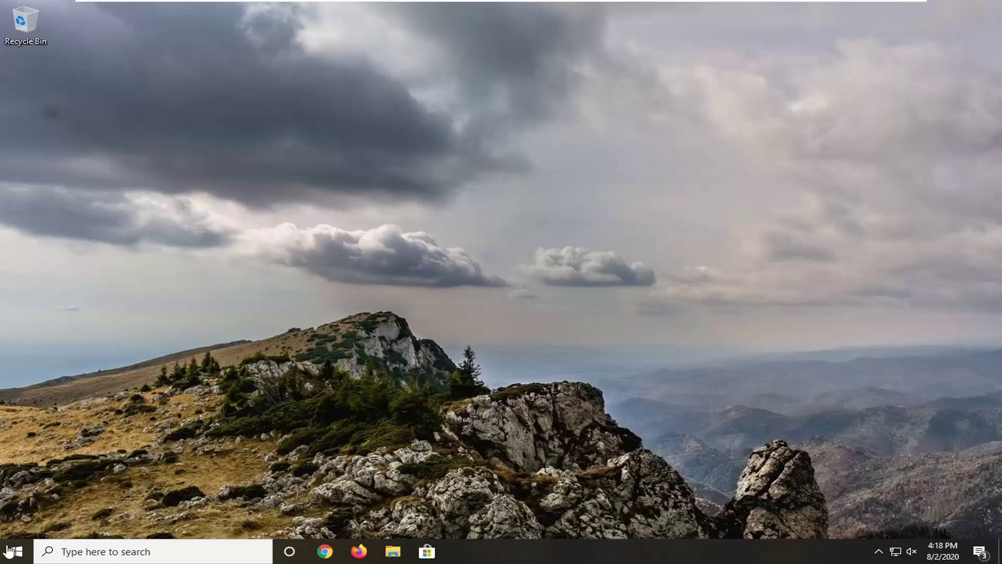
# Find Control Panel via Start search, keep Category view, and go to Uninstall a program.
pyautogui.click(16, 553)
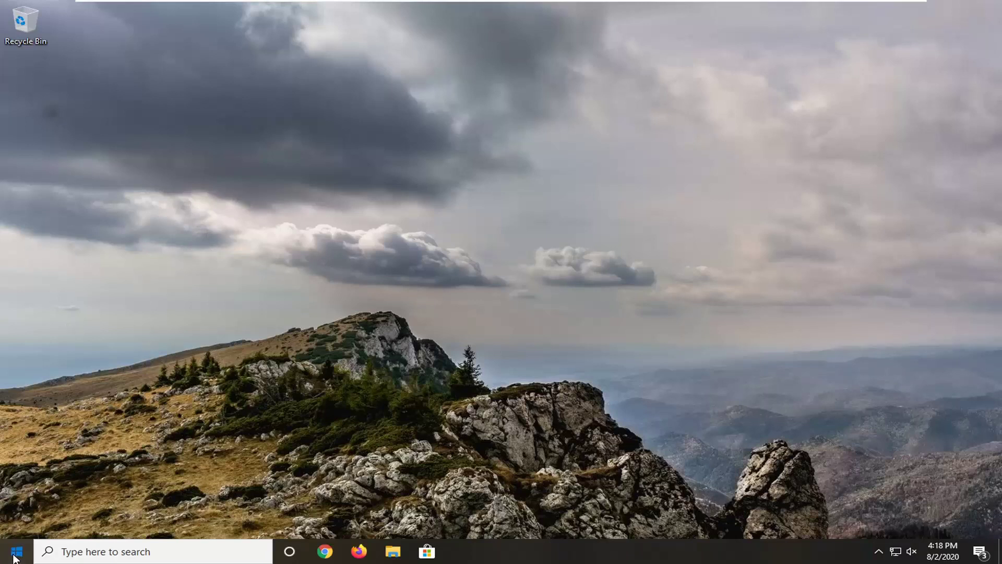
pyautogui.write('c')
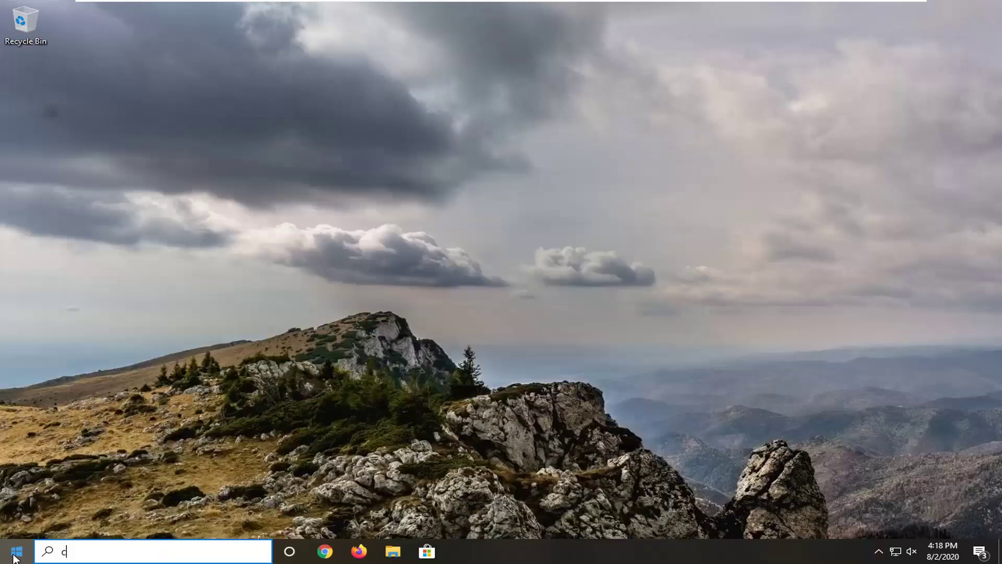
pyautogui.write('ontrol panel')
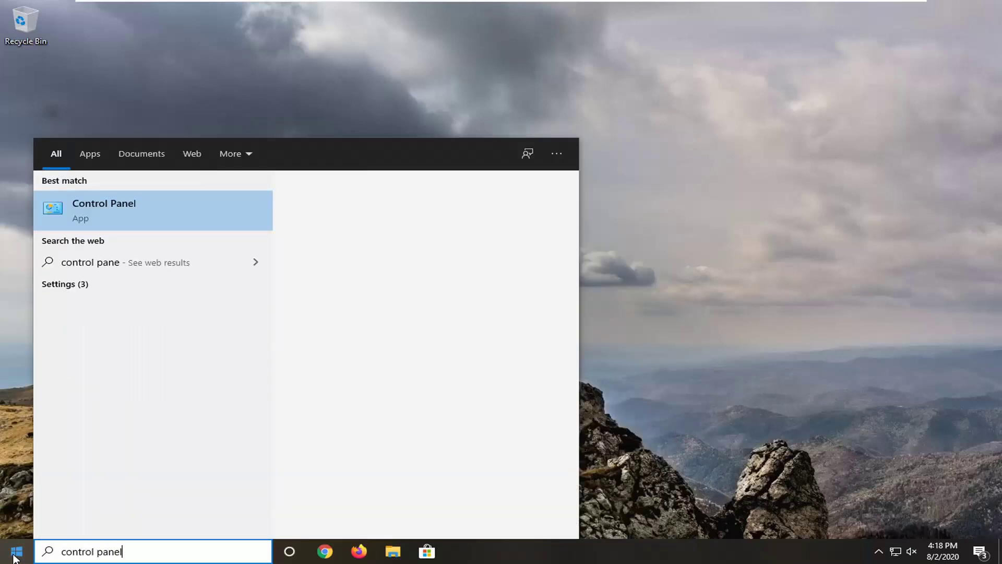
pyautogui.click(95, 219)
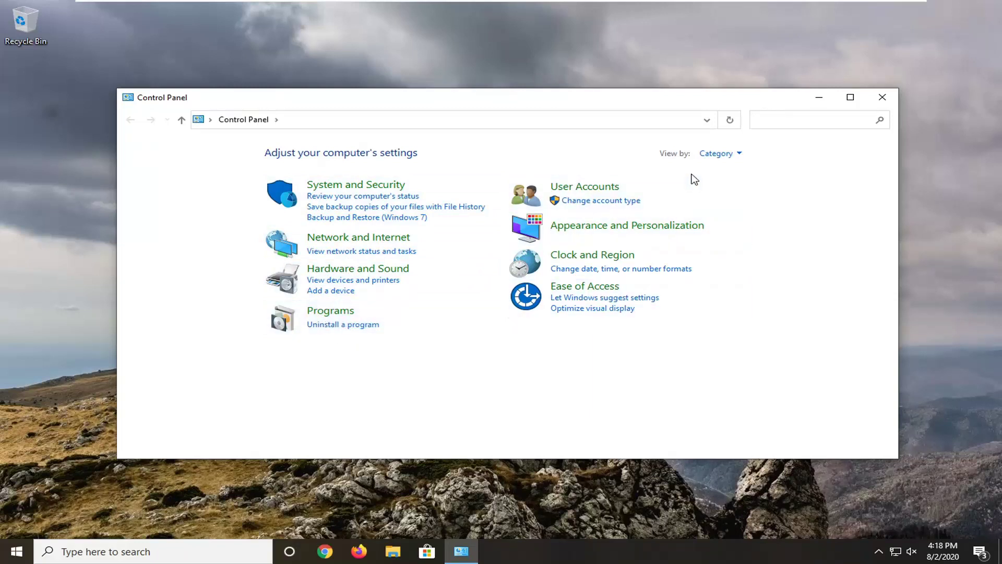
pyautogui.click(718, 153)
pyautogui.click(727, 172)
pyautogui.click(349, 325)
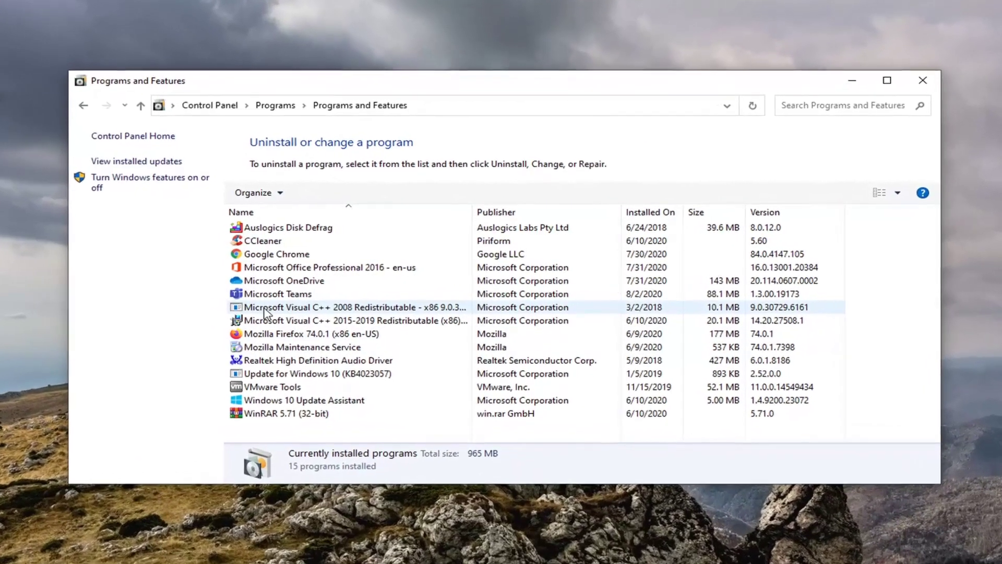
# Uninstall the Microsoft Visual C++ 2008 Redistributable x86.
pyautogui.click(309, 303)
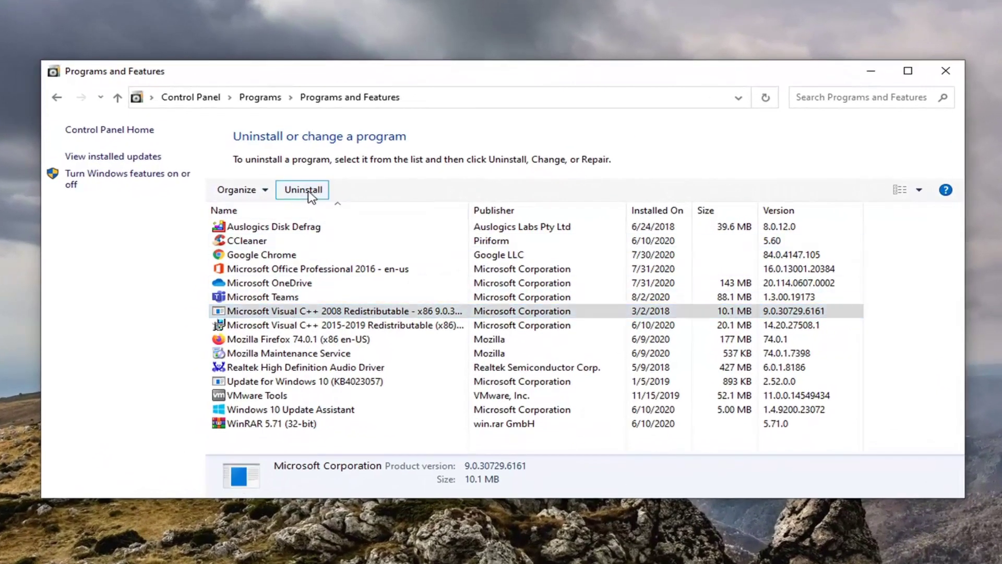
pyautogui.click(312, 192)
pyautogui.click(620, 282)
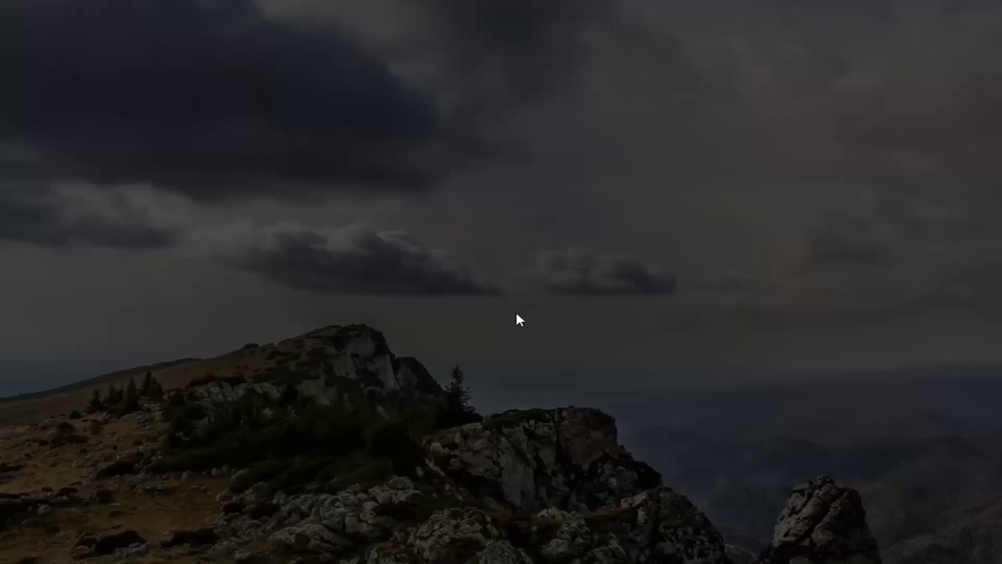
pyautogui.click(425, 377)
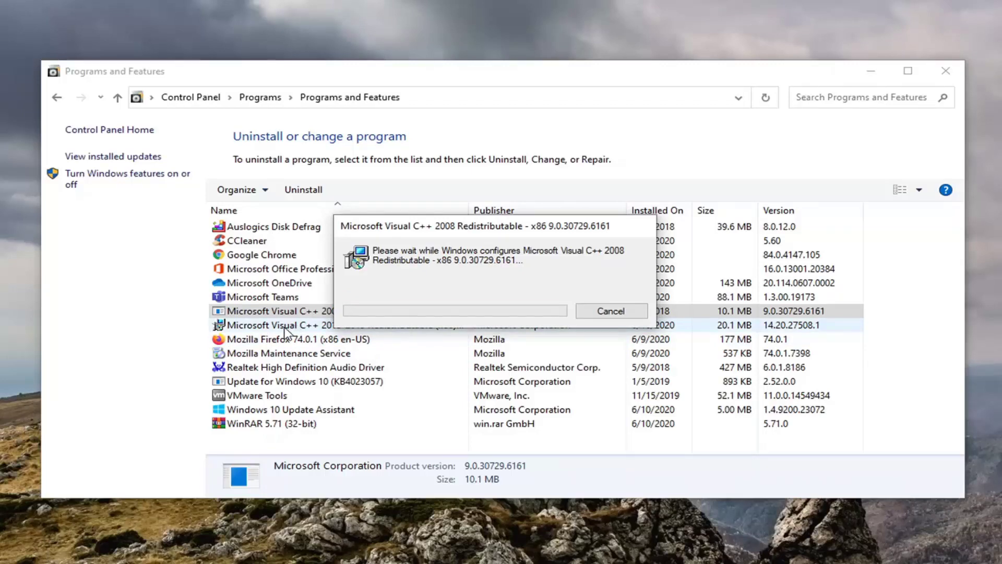
# Uninstall the Visual C++ 2015-2019 x86 redistributable and close Programs and Features.
pyautogui.click(321, 191)
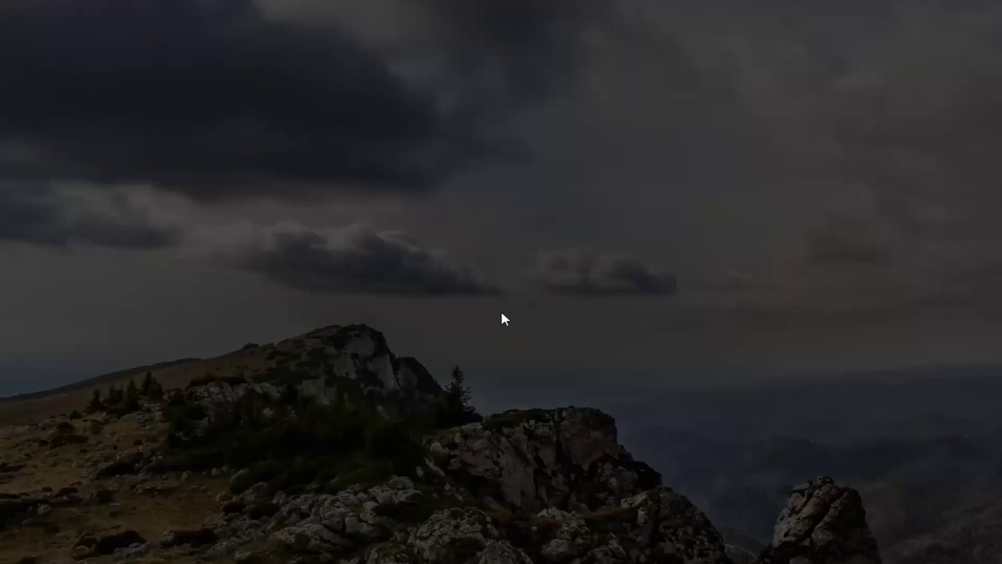
pyautogui.click(446, 375)
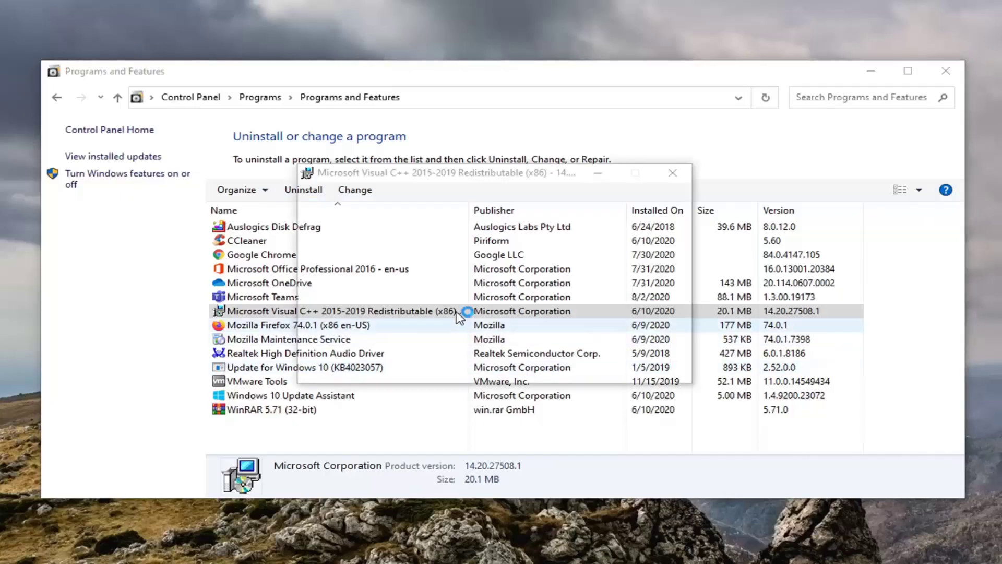
pyautogui.click(581, 368)
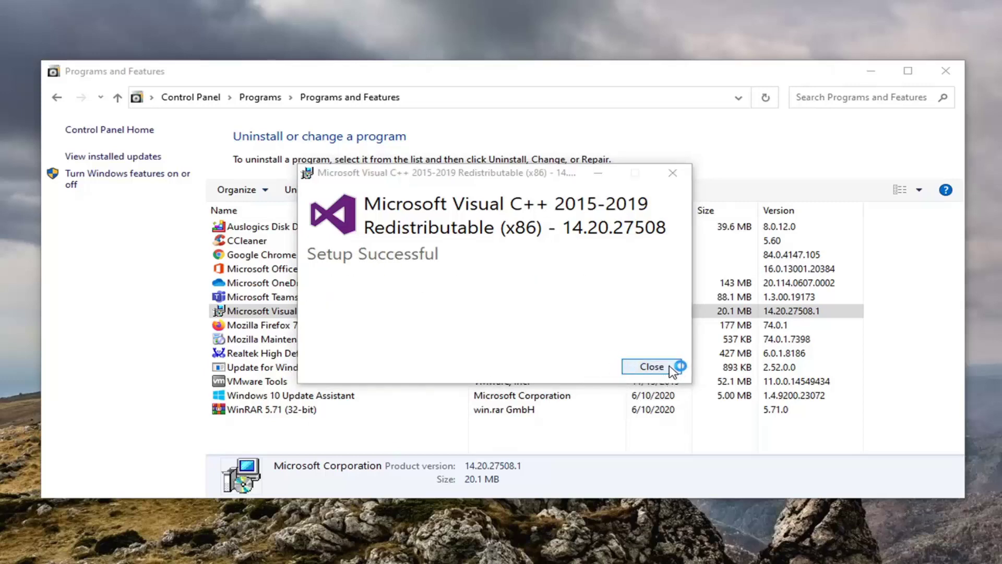
pyautogui.click(674, 366)
pyautogui.click(938, 74)
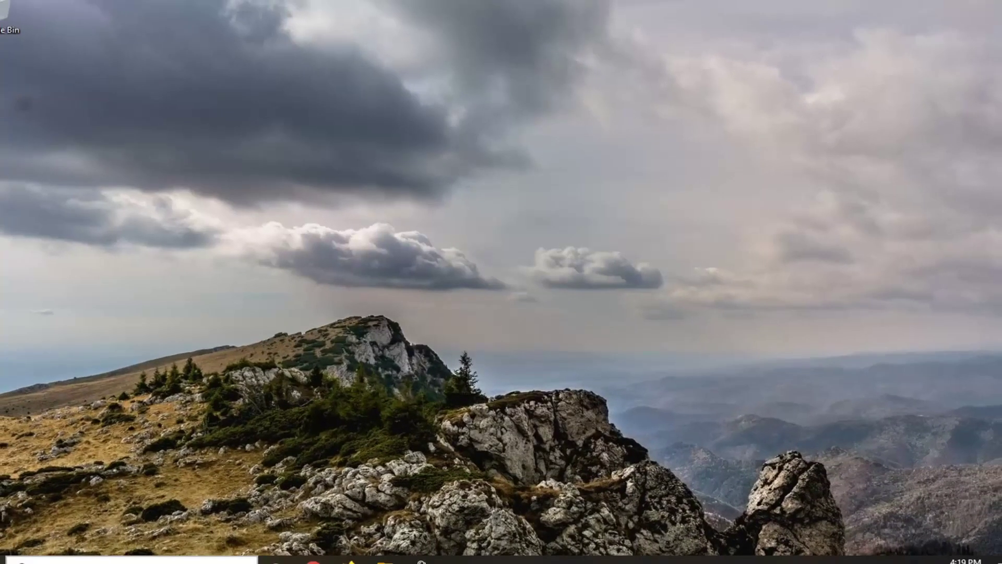
# Restart the computer from the Start menu's power options.
pyautogui.click(15, 551)
pyautogui.click(26, 527)
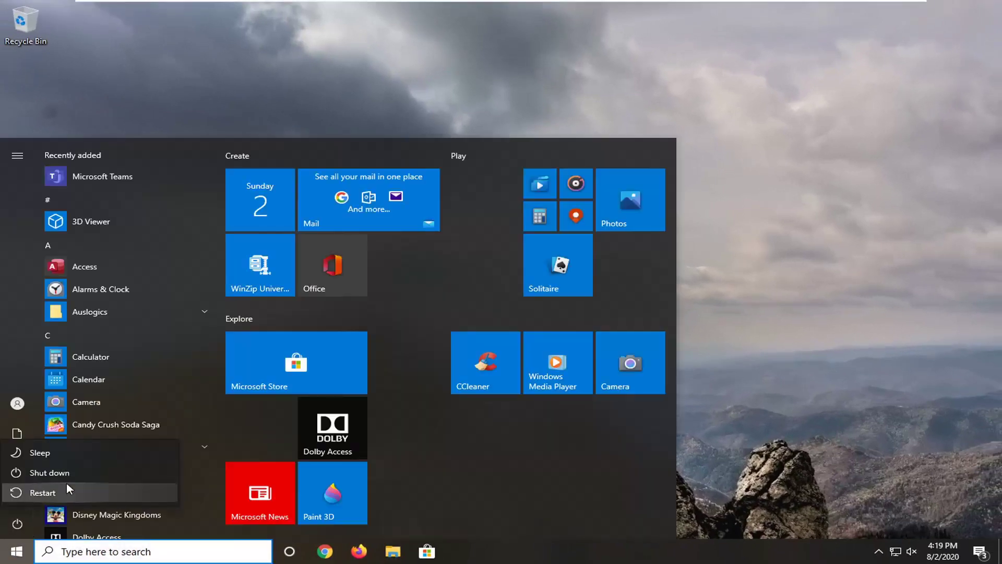
pyautogui.click(63, 490)
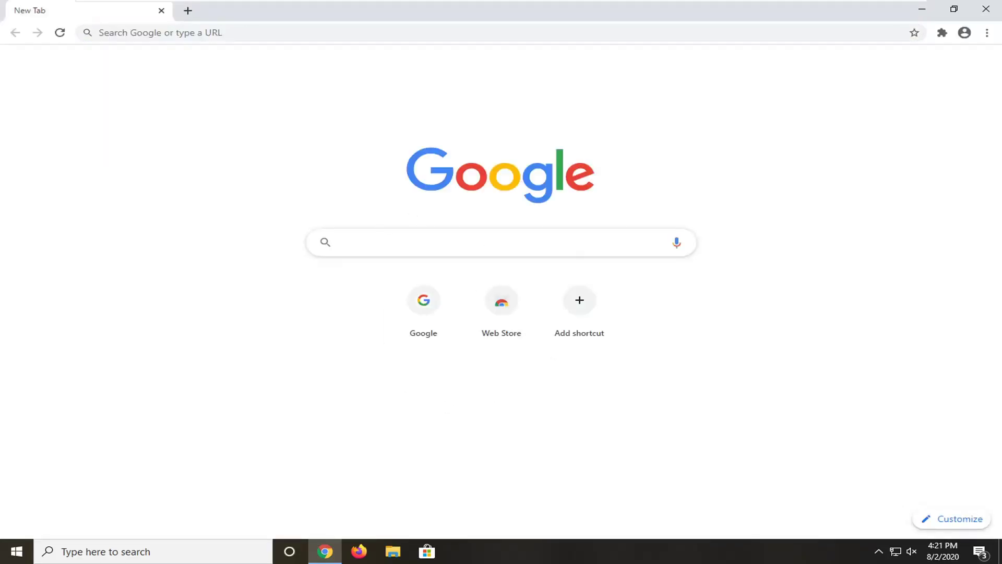
# Search Google for 'microsoft visual c++ download'.
pyautogui.write('miro')
pyautogui.press('BackSpace')
pyautogui.press('BackSpace')
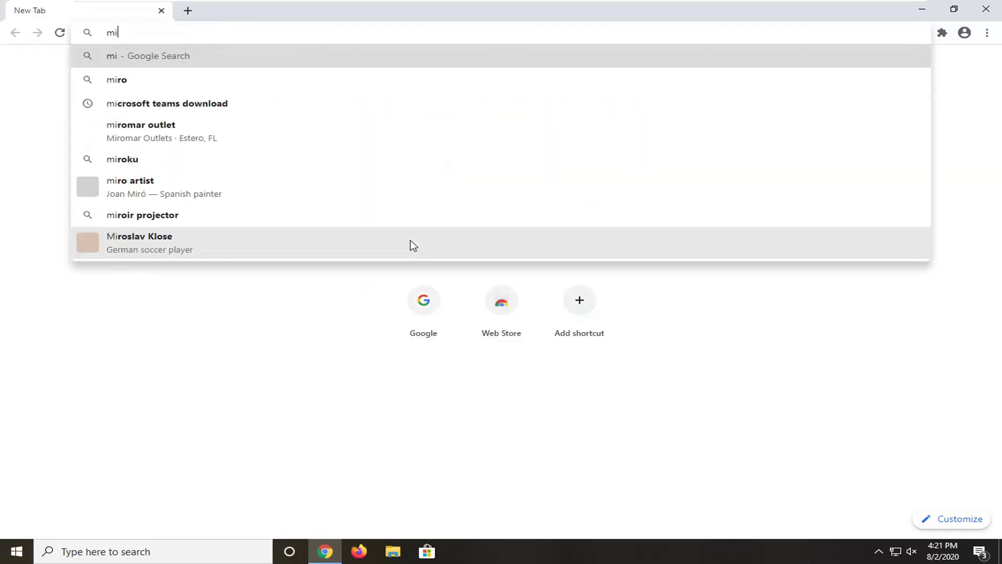
pyautogui.write('crosoft visual c++ down')
pyautogui.press('BackSpace')
pyautogui.press('BackSpace')
pyautogui.press('BackSpace')
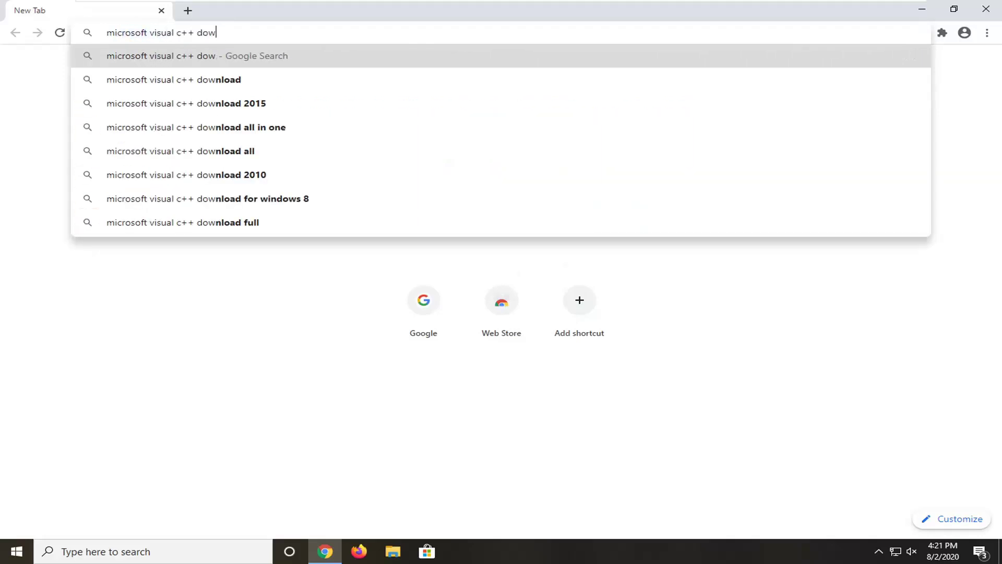
pyautogui.write('ownload')
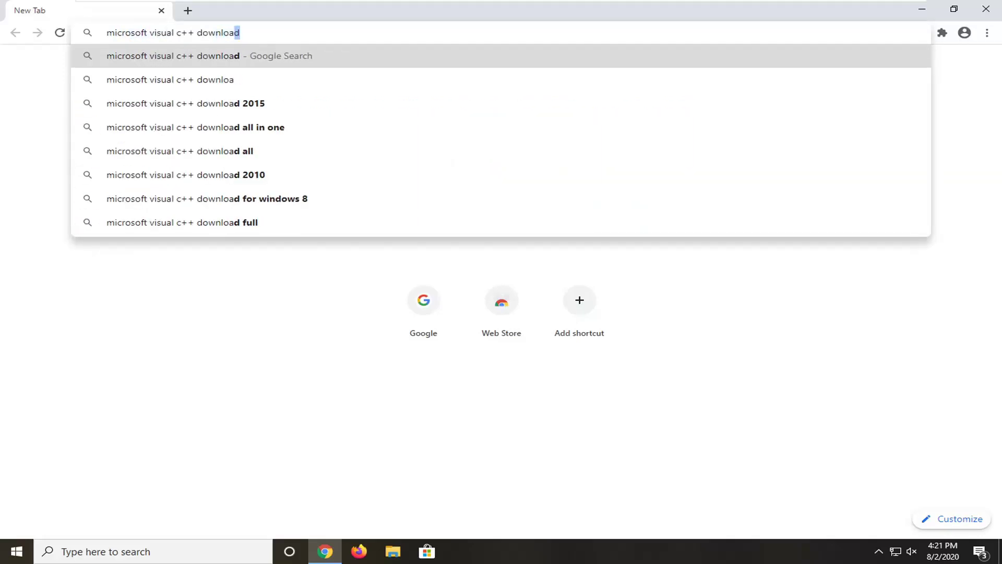
pyautogui.press('Return')
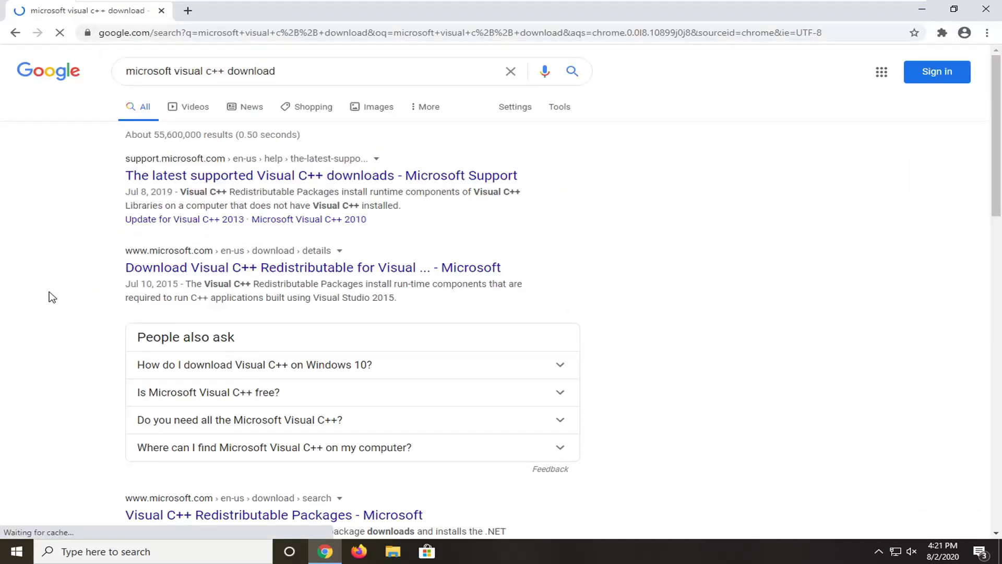
# Open Microsoft's Visual C++ Redistributable for Visual Studio 2015 download page from the results.
pyautogui.click(395, 276)
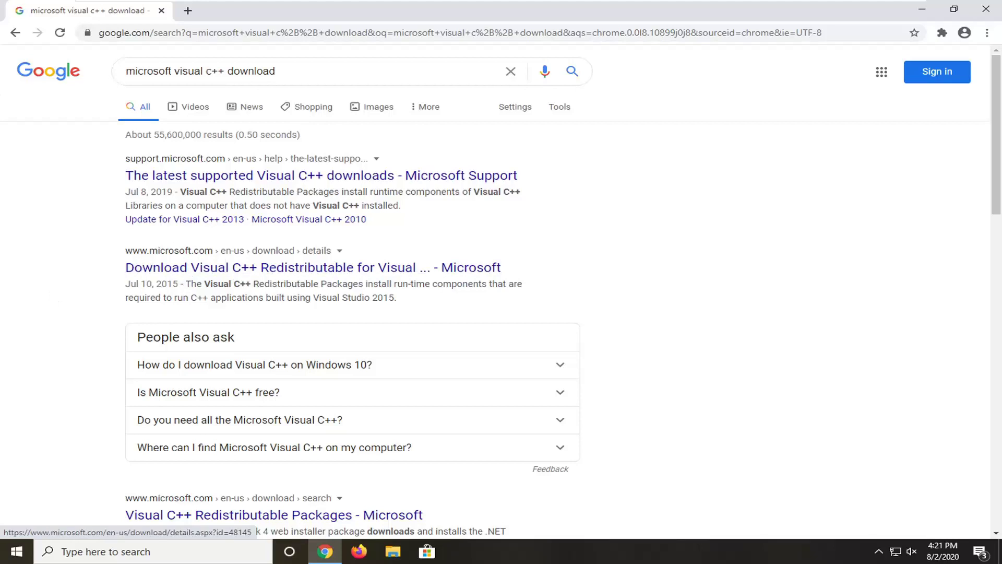
pyautogui.moveTo(161, 284); pyautogui.dragTo(180, 285)
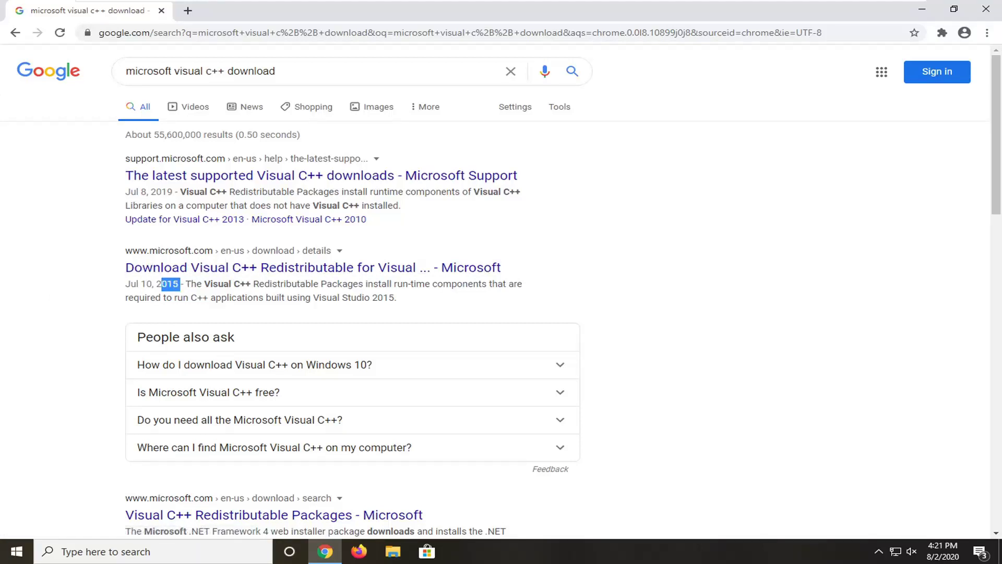
pyautogui.click(203, 273)
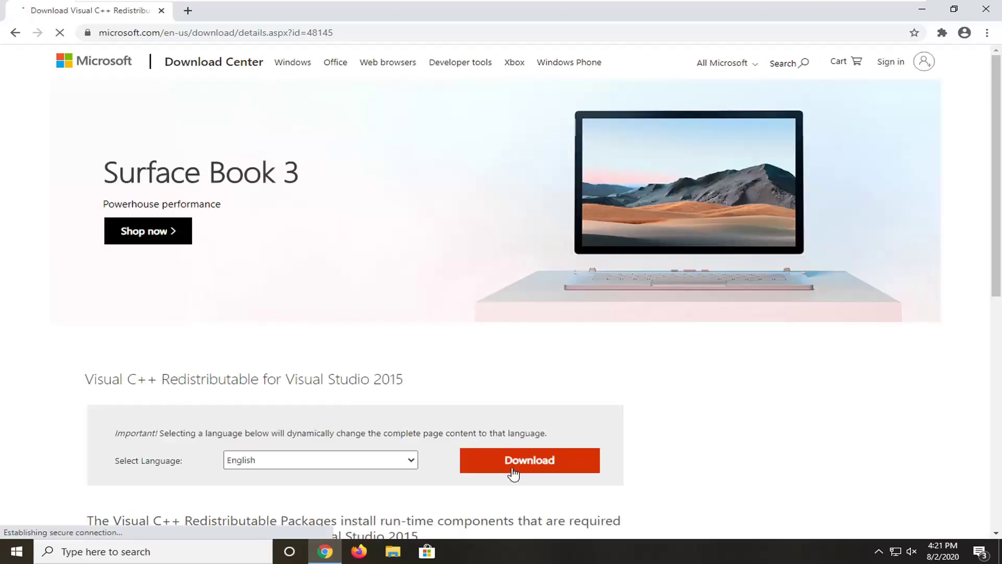
# Select only the 13.1 MB vc_redist.x86.exe file, not x64, and start its download.
pyautogui.click(513, 473)
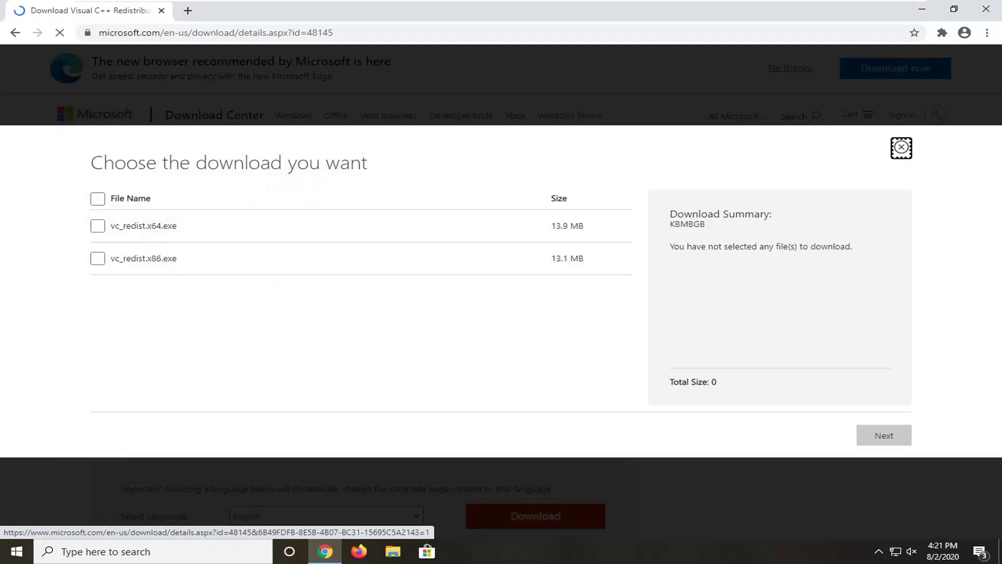
pyautogui.moveTo(151, 259); pyautogui.dragTo(177, 259)
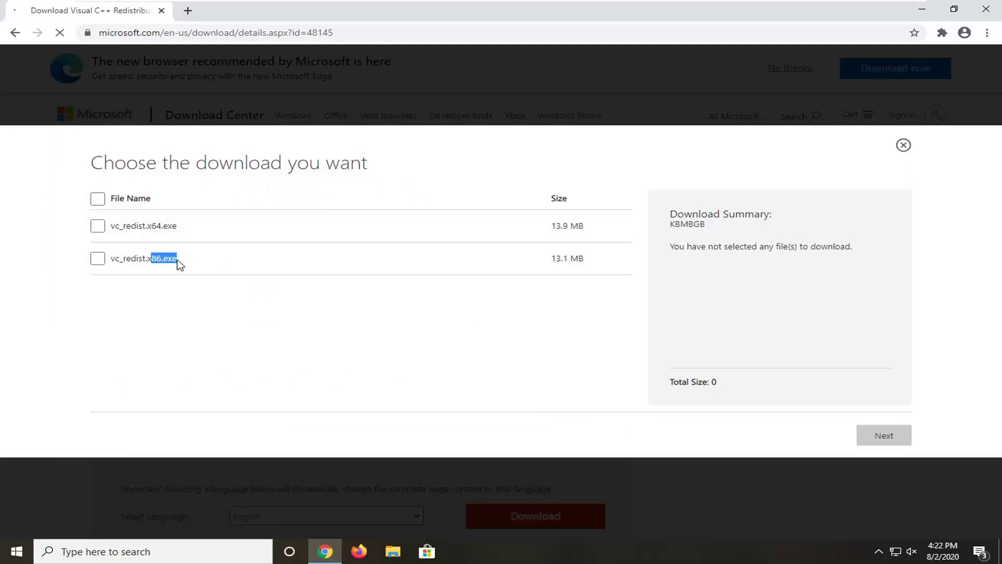
pyautogui.click(96, 259)
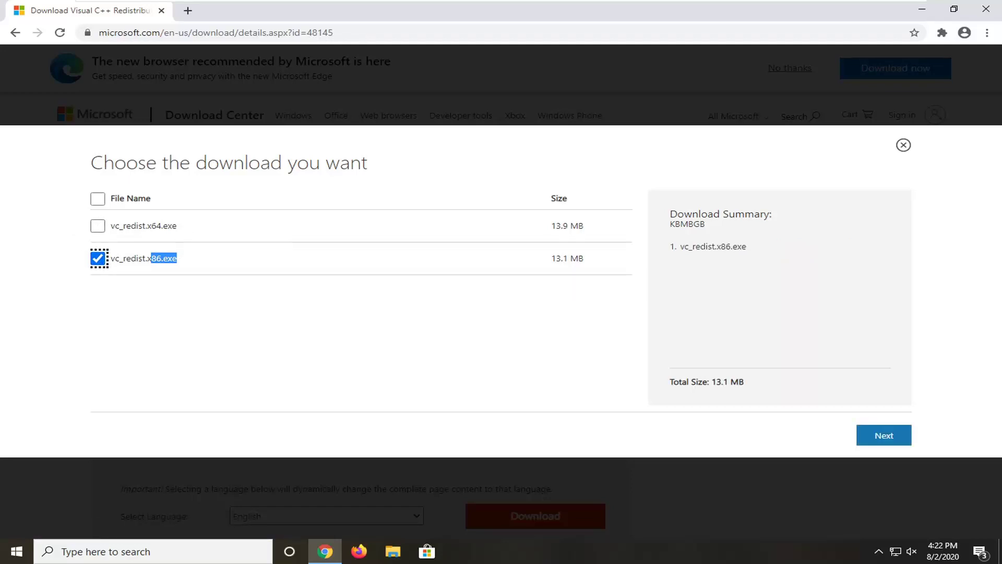
pyautogui.moveTo(156, 226); pyautogui.dragTo(206, 228)
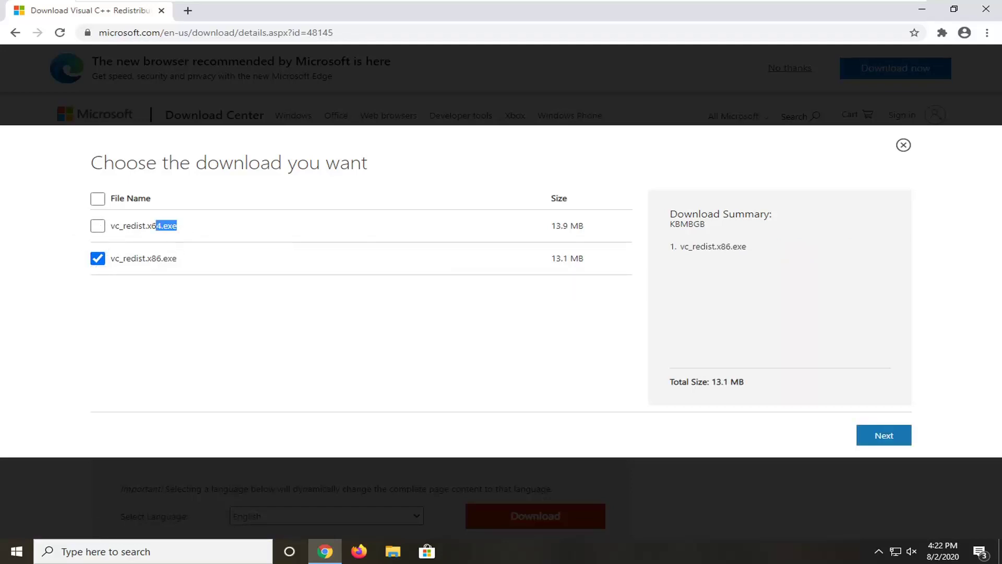
pyautogui.click(155, 240)
pyautogui.moveTo(151, 257); pyautogui.dragTo(201, 257)
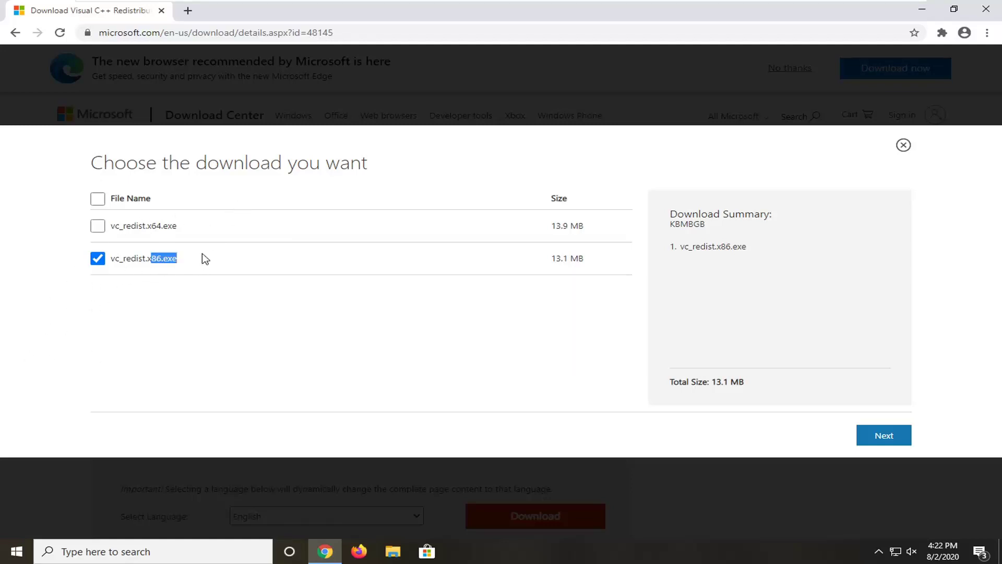
pyautogui.click(880, 438)
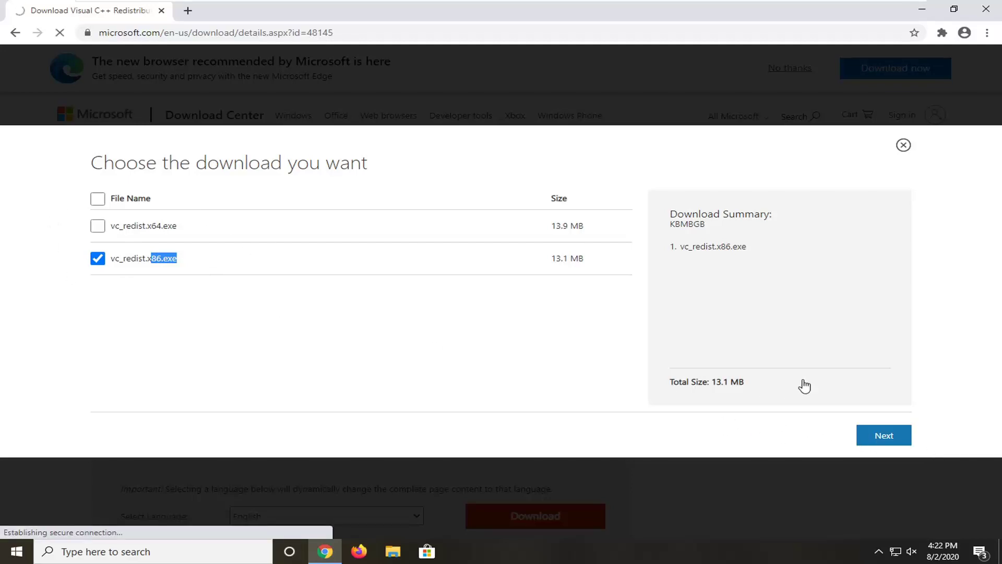
pyautogui.click(893, 438)
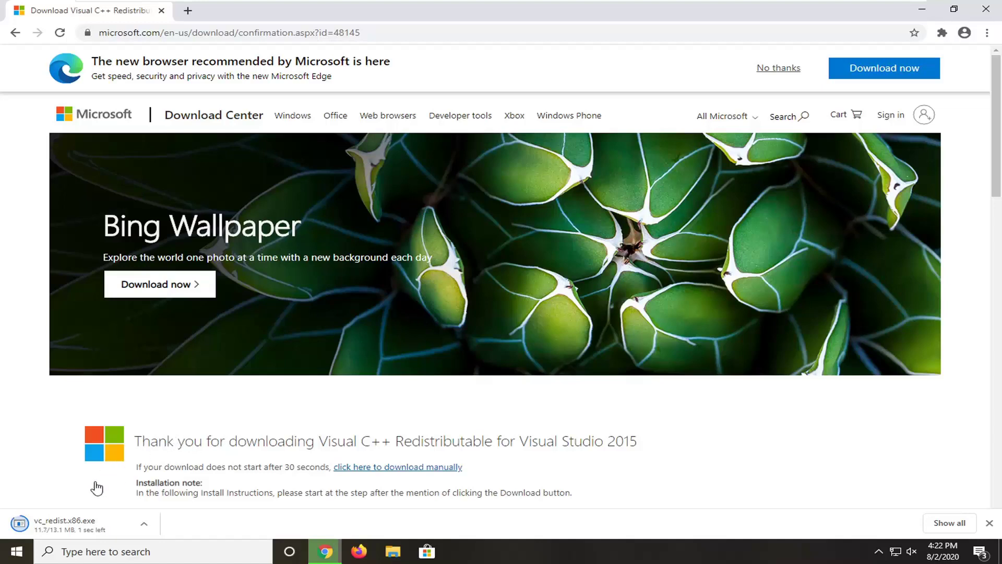
# Run vc_redist.x86.exe, accept the license, and install Visual C++ 2015 x86 14.0.23026 successfully.
pyautogui.click(73, 524)
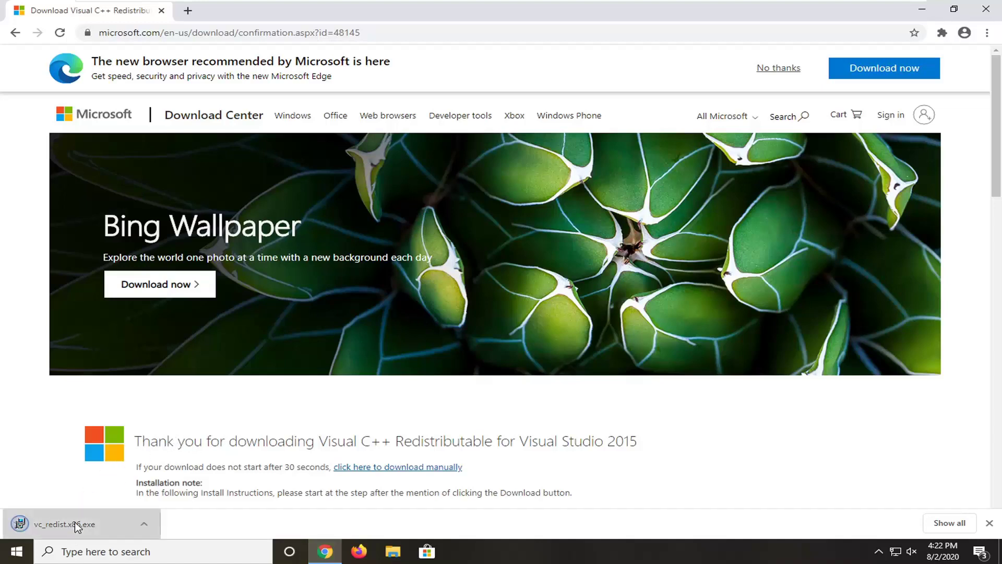
pyautogui.click(522, 291)
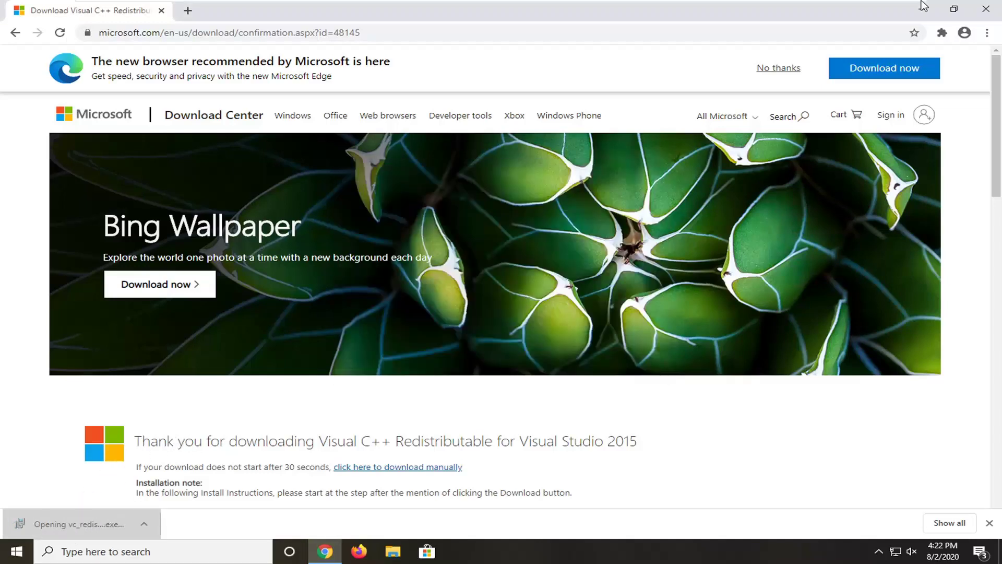
pyautogui.click(924, 11)
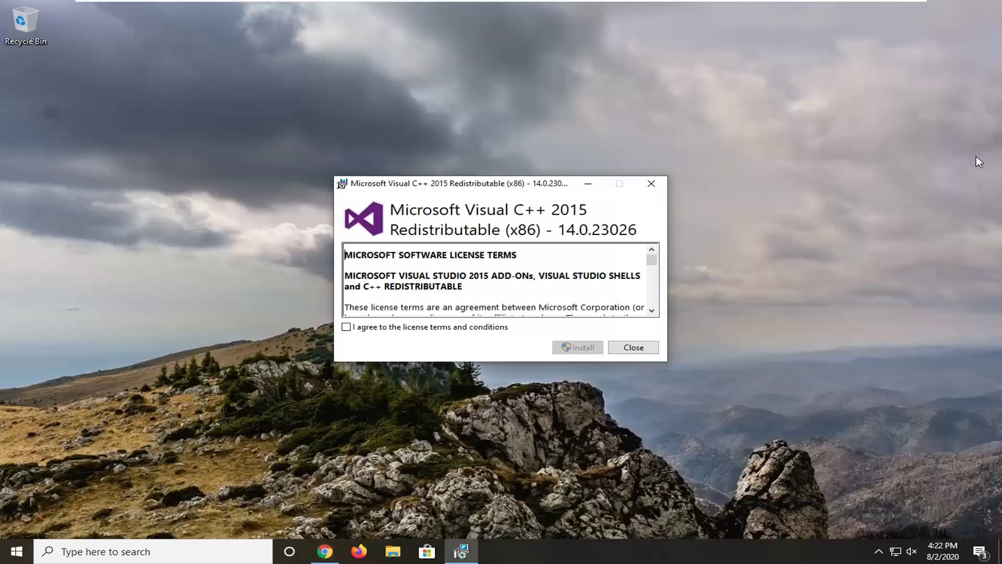
pyautogui.click(375, 330)
pyautogui.click(577, 349)
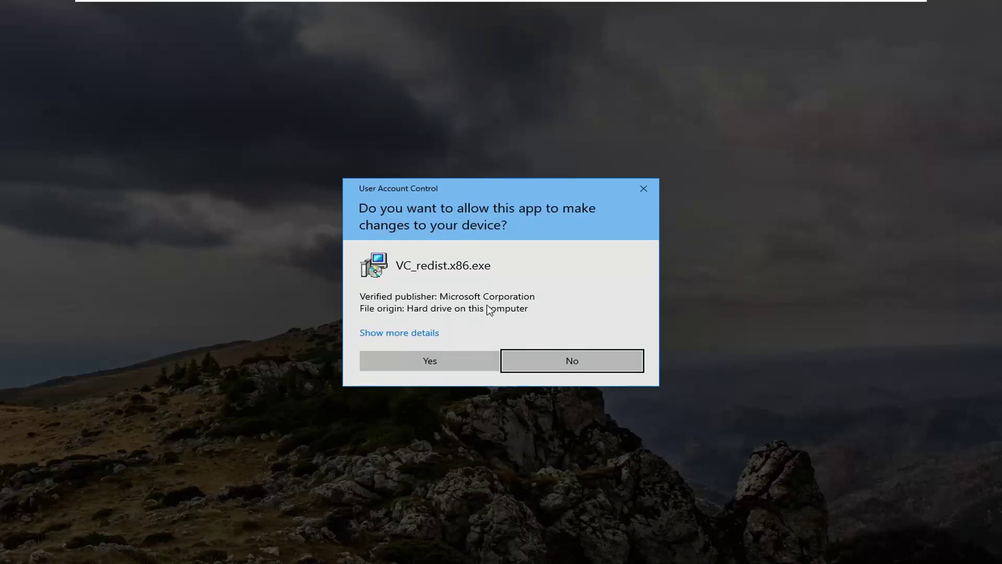
pyautogui.click(443, 360)
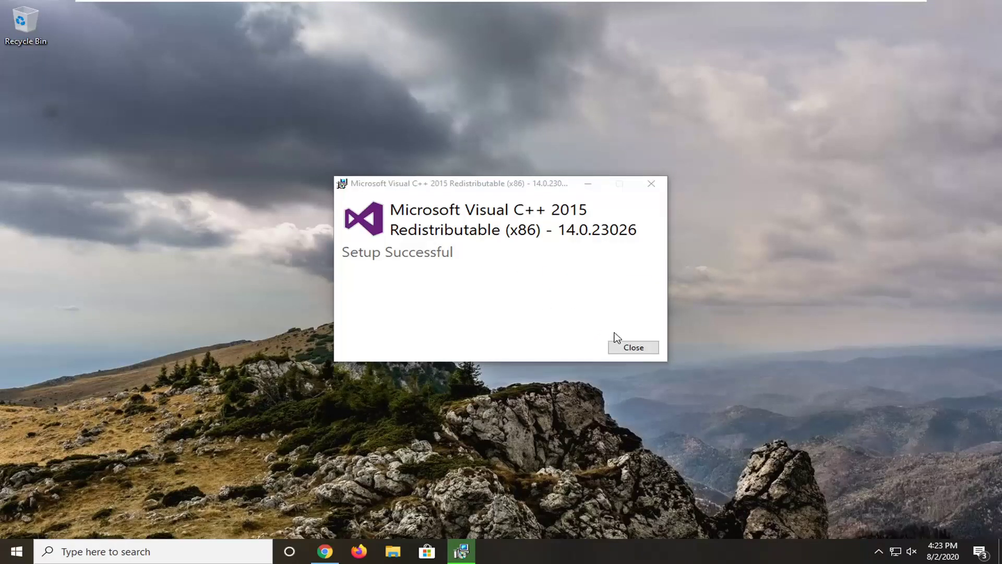
pyautogui.click(641, 347)
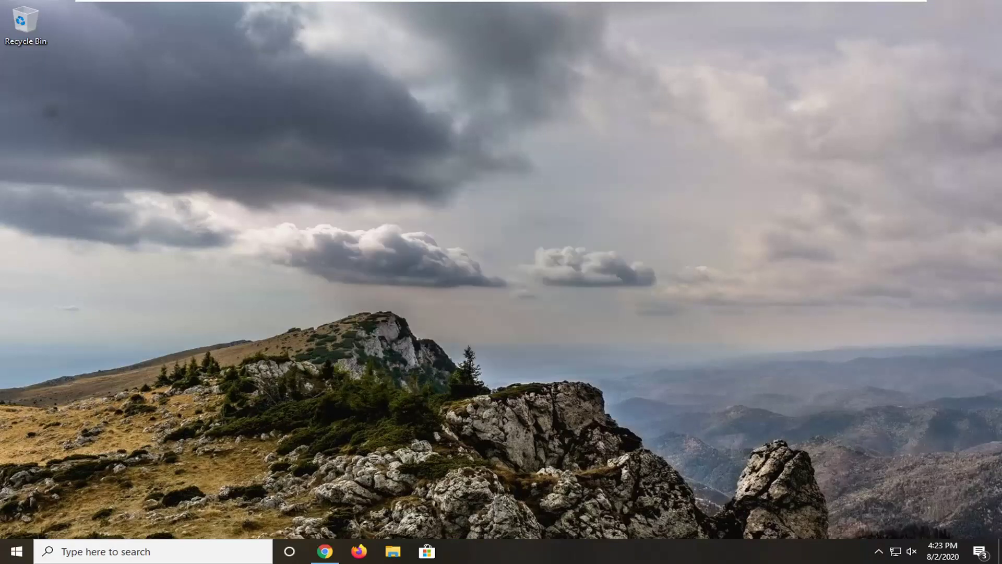